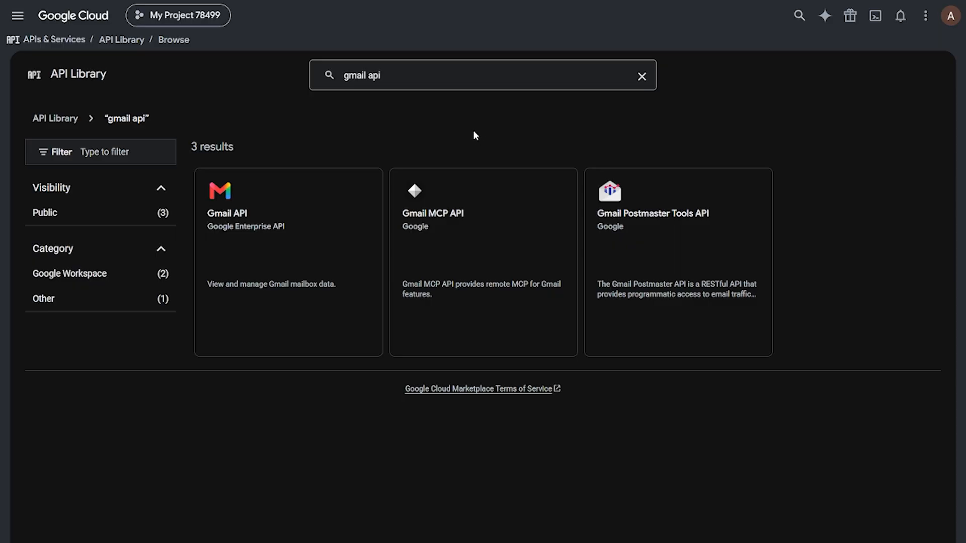
- Open the Gmail API entry from the API Library search results
click(285, 221)
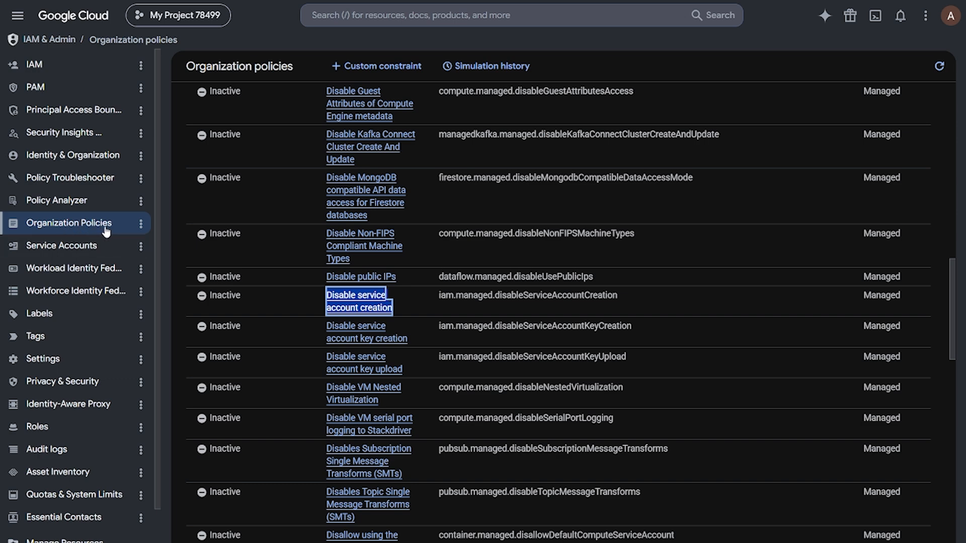
- Review the AvePoint Learn guide's section on the Organization Policy Administrator role needed to turn off the service account policies
scroll(190, 451, up, 3)
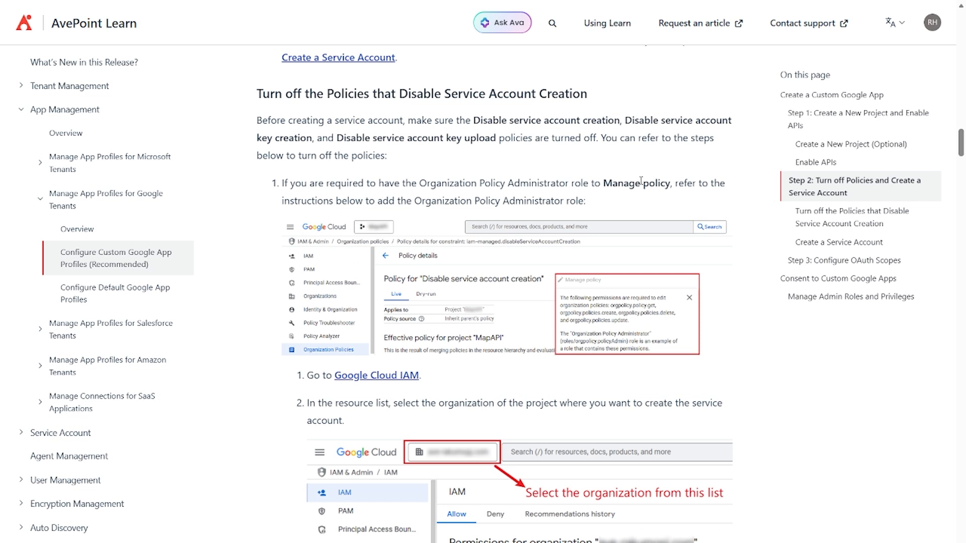
drag(417, 183, 592, 183)
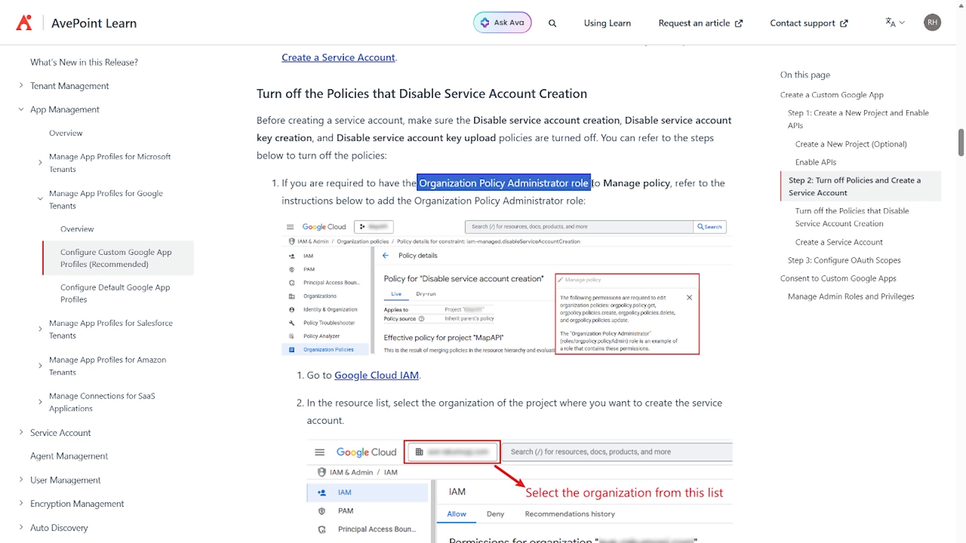
click(643, 189)
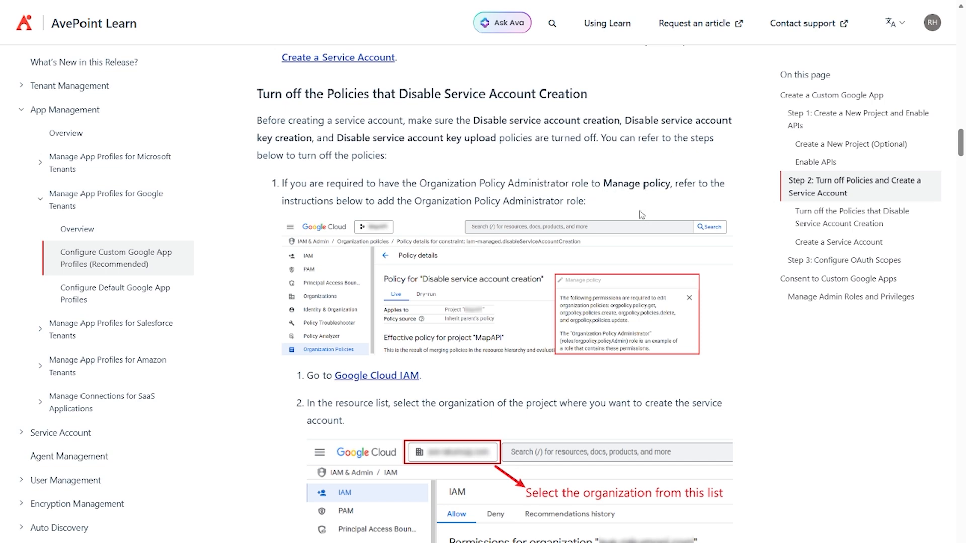
scroll(635, 215, down, 5)
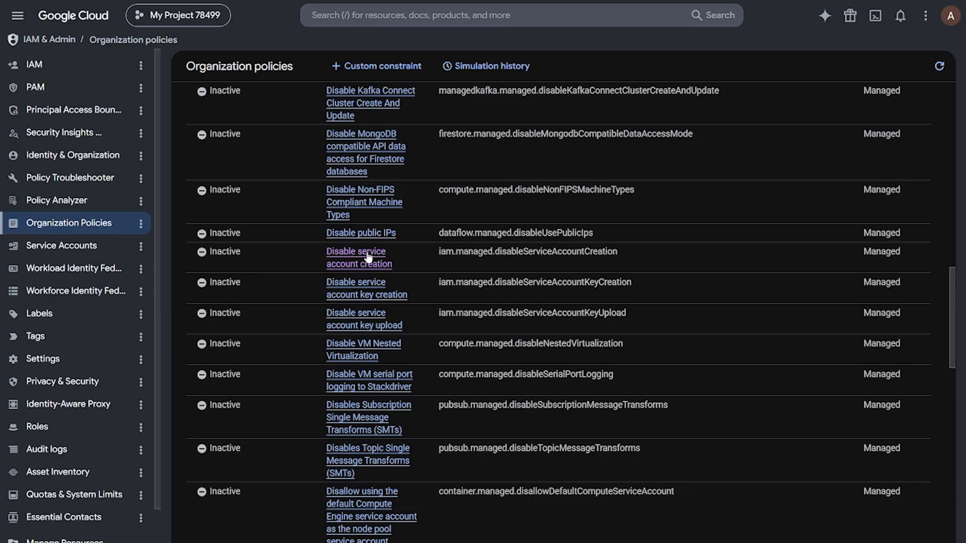
- Edit the project's "Disable service account creation" policy to override the parent's policy, and start adding a rule
click(369, 257)
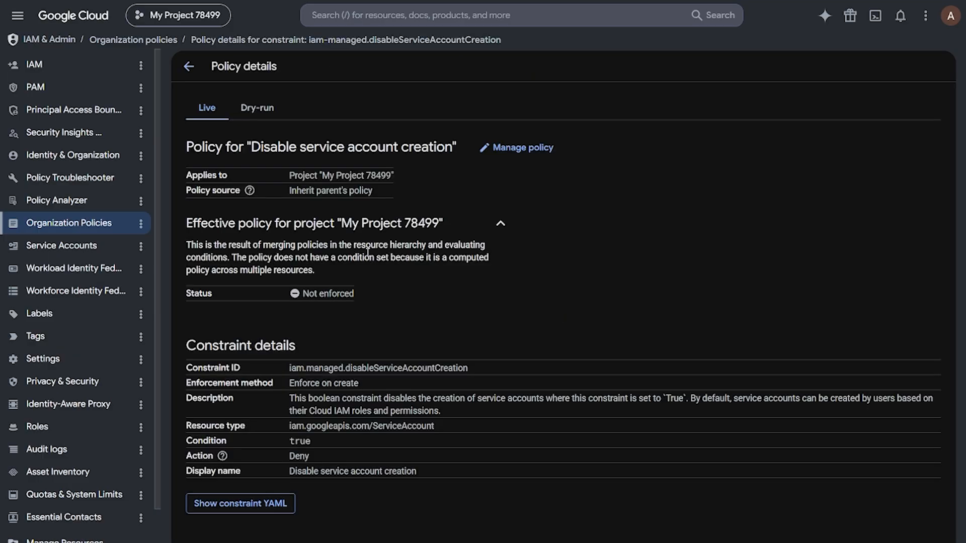
click(525, 148)
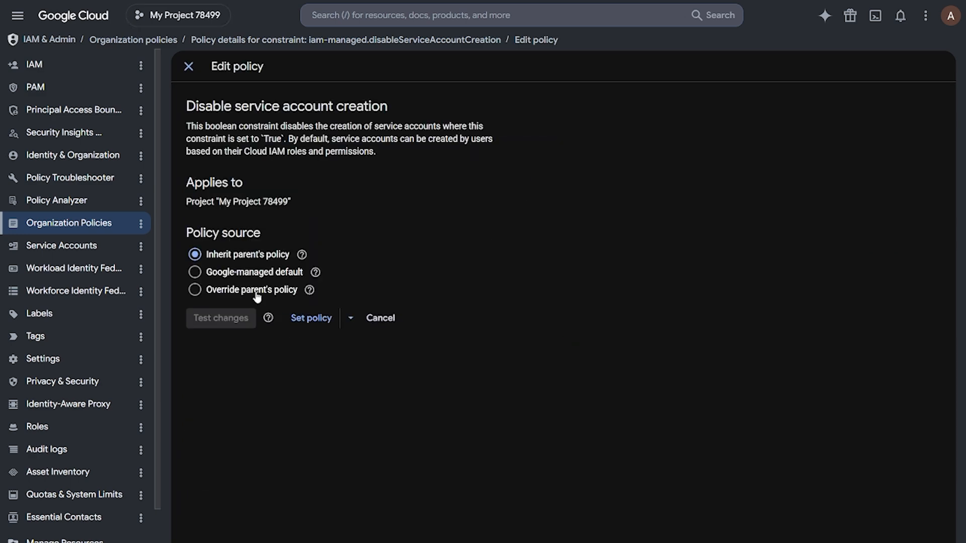
click(257, 295)
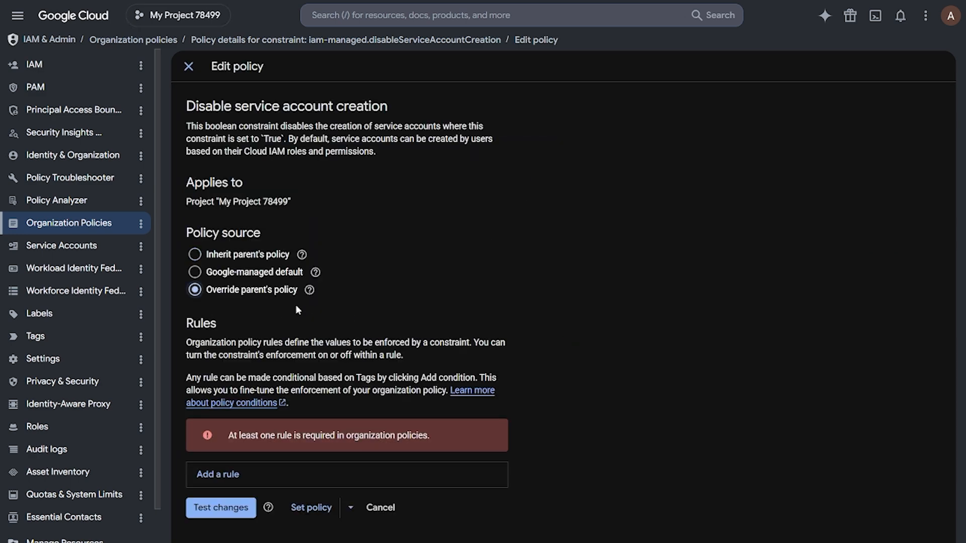
click(236, 477)
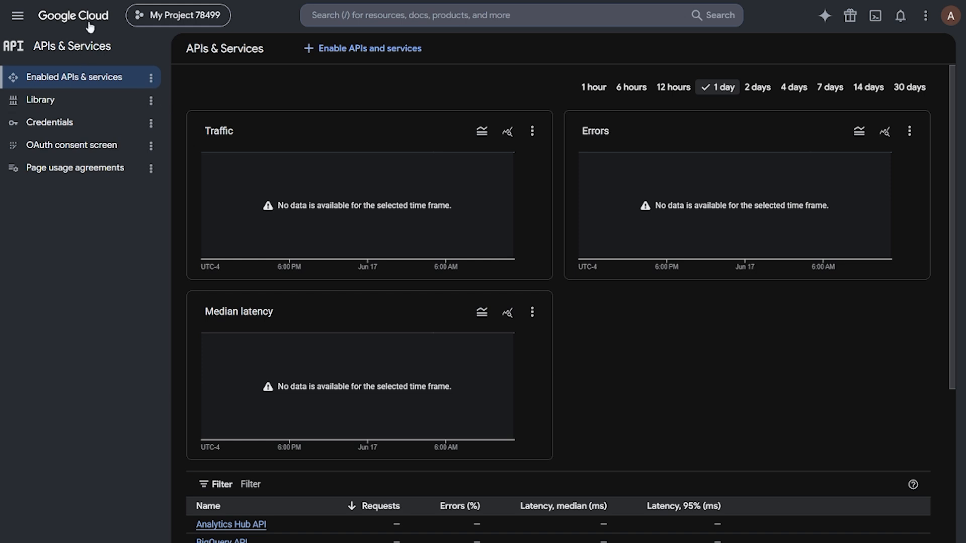
- Create a service account credential named "test" in the project, leaving the optional permissions and principals unset
click(82, 127)
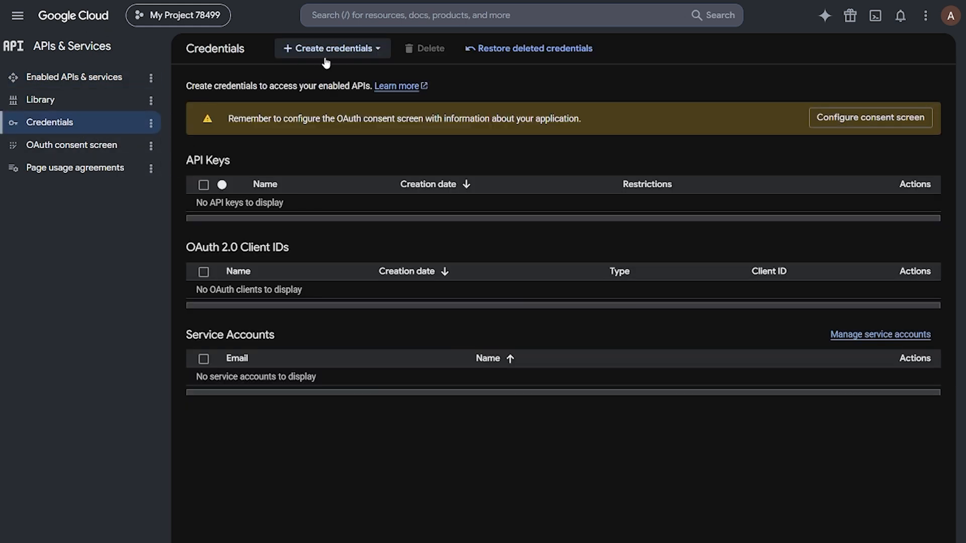
click(343, 59)
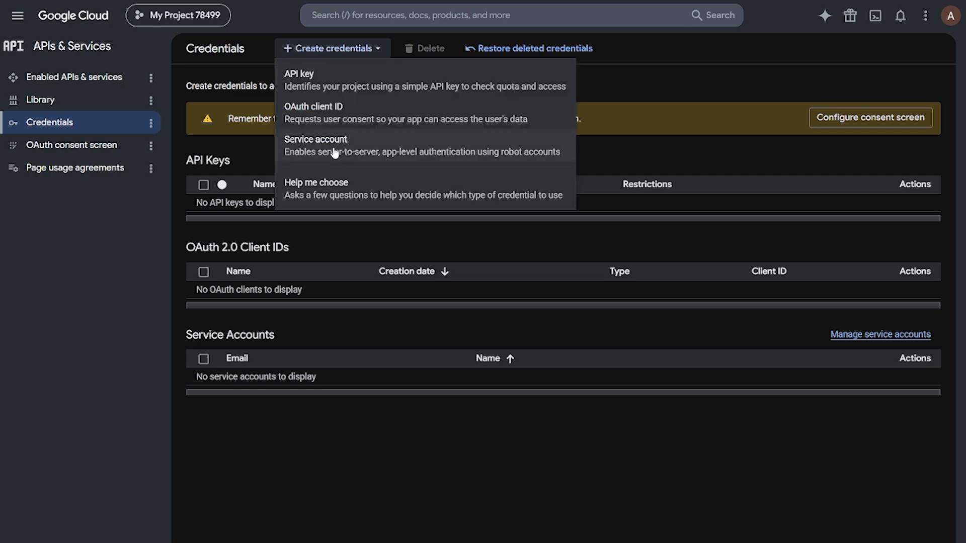
click(330, 151)
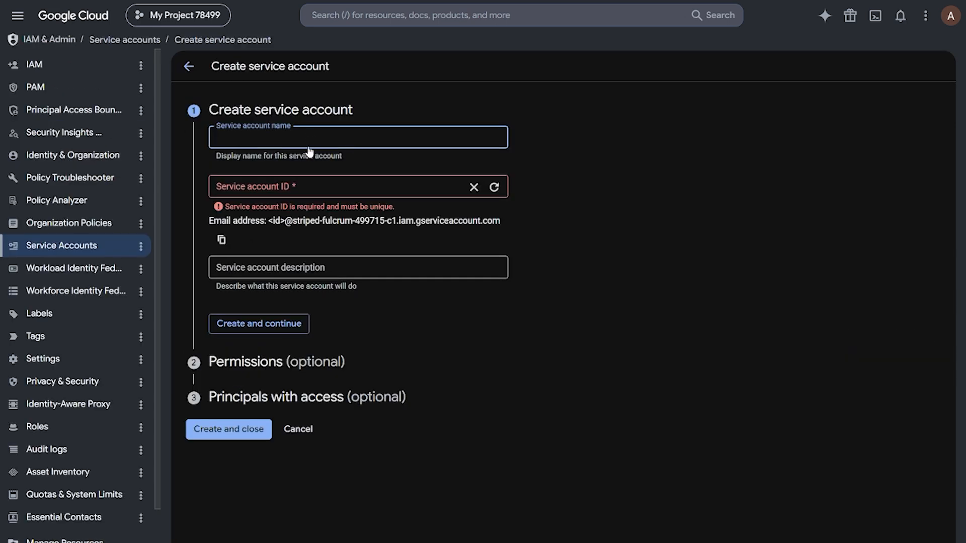
text(test)
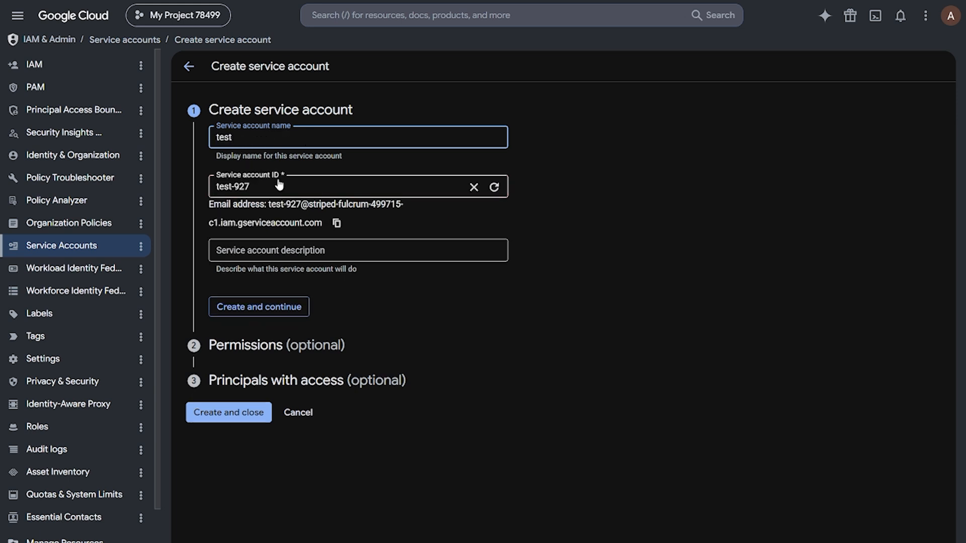
click(240, 420)
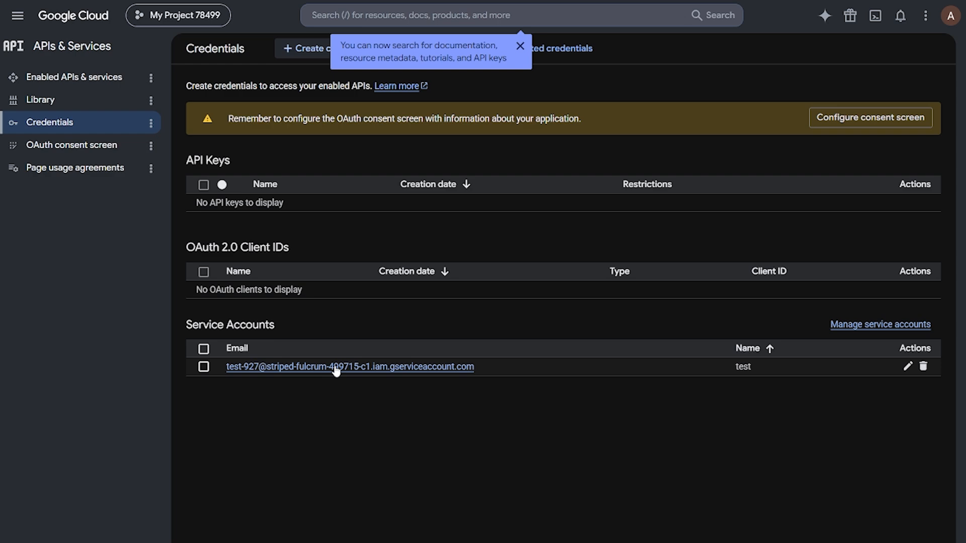
- Open the keys of the "test" service account and start creating a new key
click(336, 368)
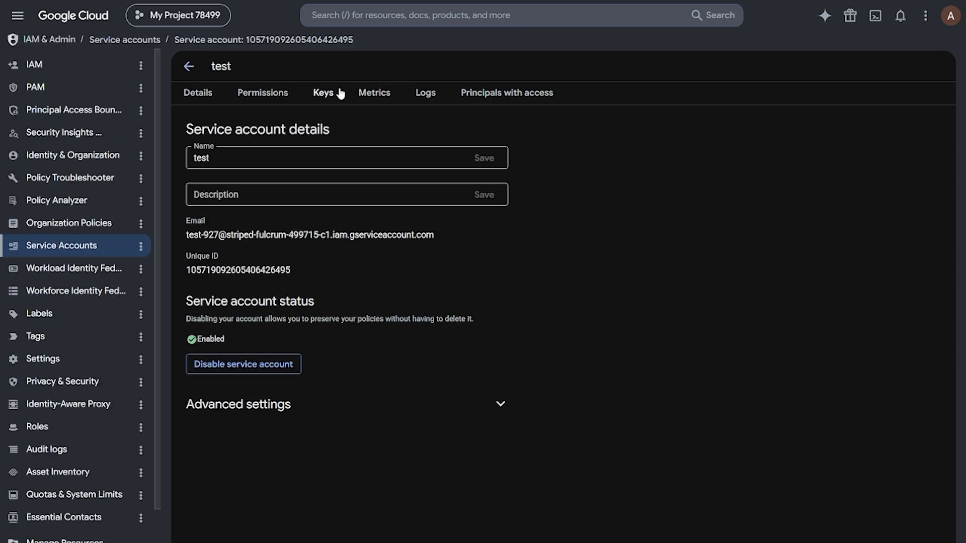
click(325, 95)
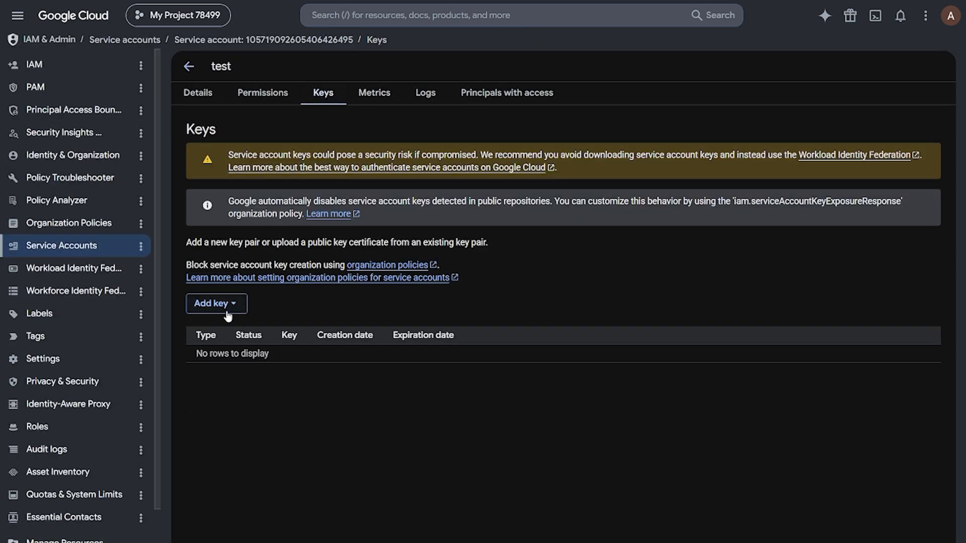
click(224, 303)
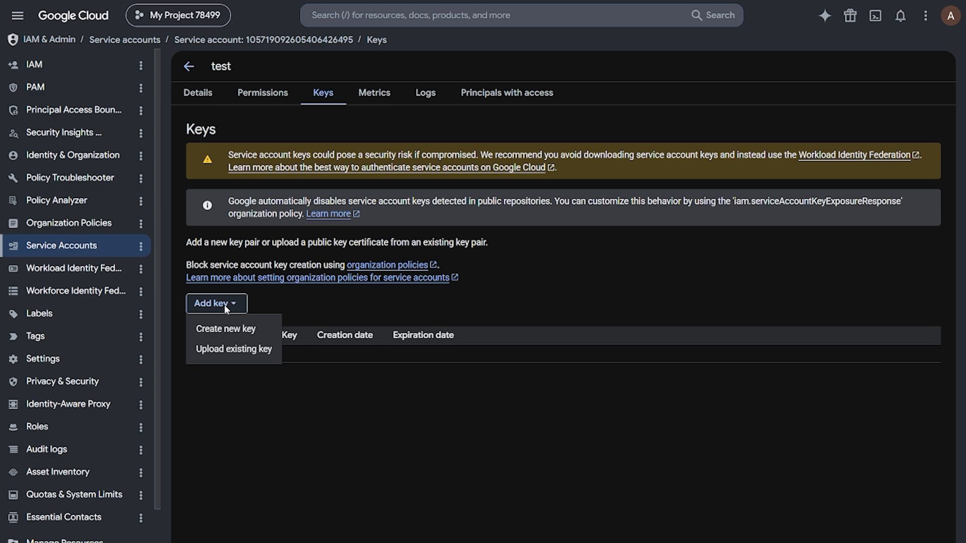
click(242, 330)
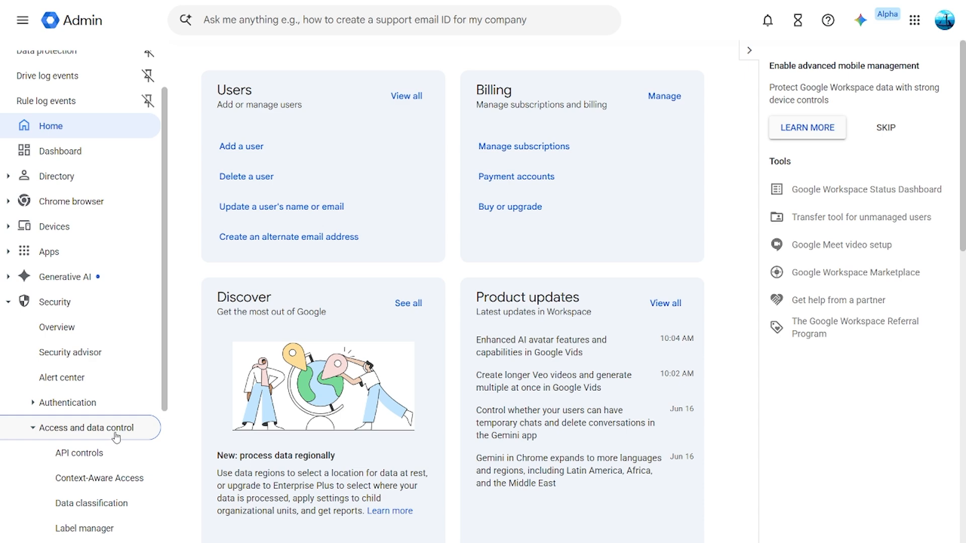
- Switch to the Google Admin console and open domain-wide delegation management from the security API controls
click(91, 458)
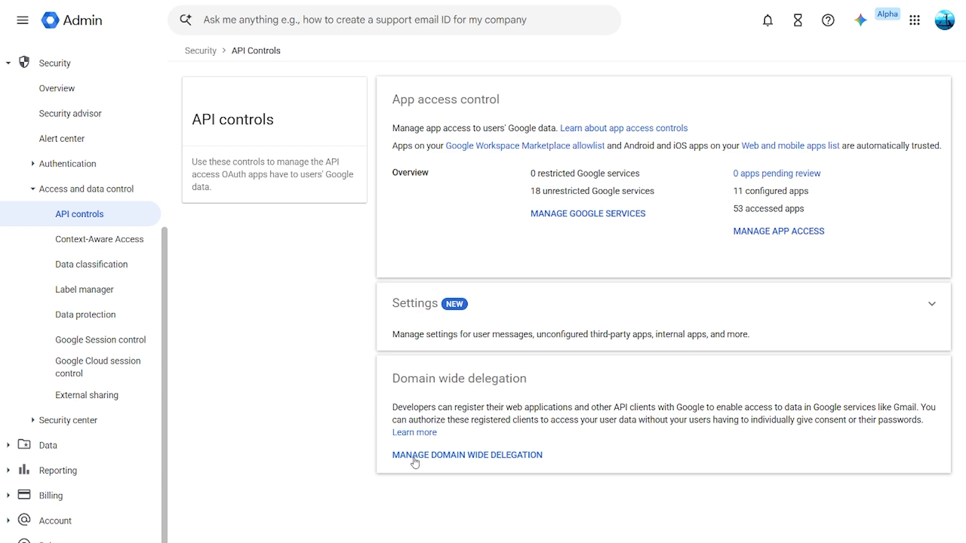
click(414, 458)
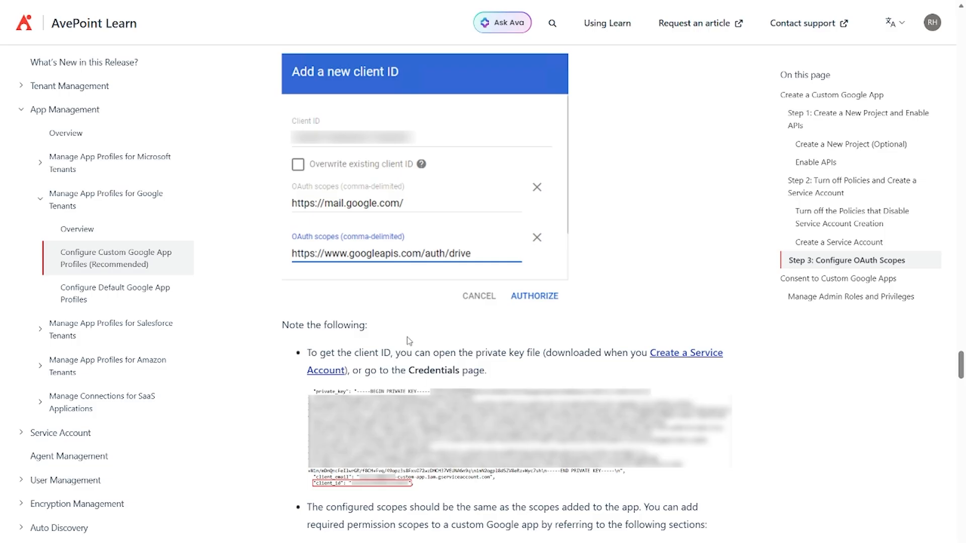
- Examine the AvePoint Learn instructions on adding a client ID and finding it in the downloaded private key file
scroll(409, 340, down, 3)
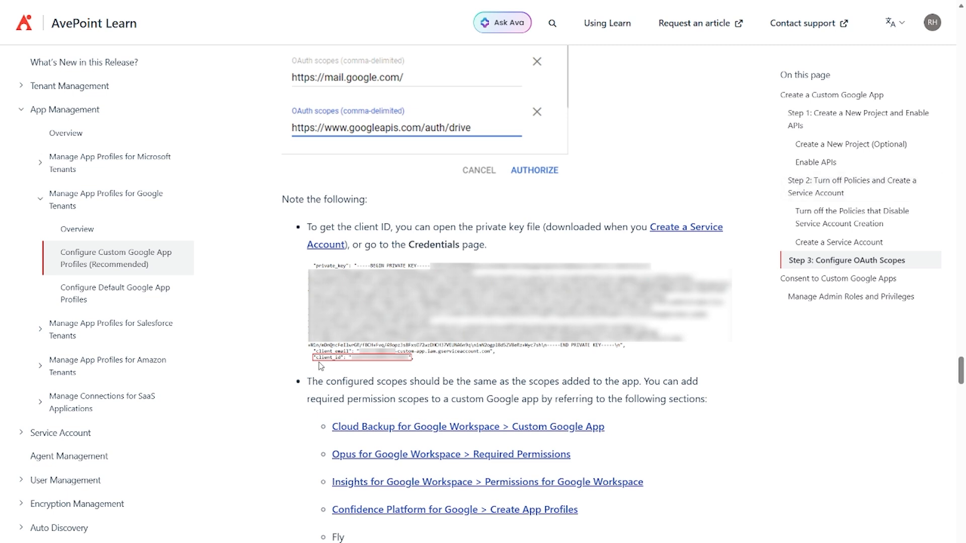
drag(307, 360, 329, 355)
scroll(384, 100, up, 1)
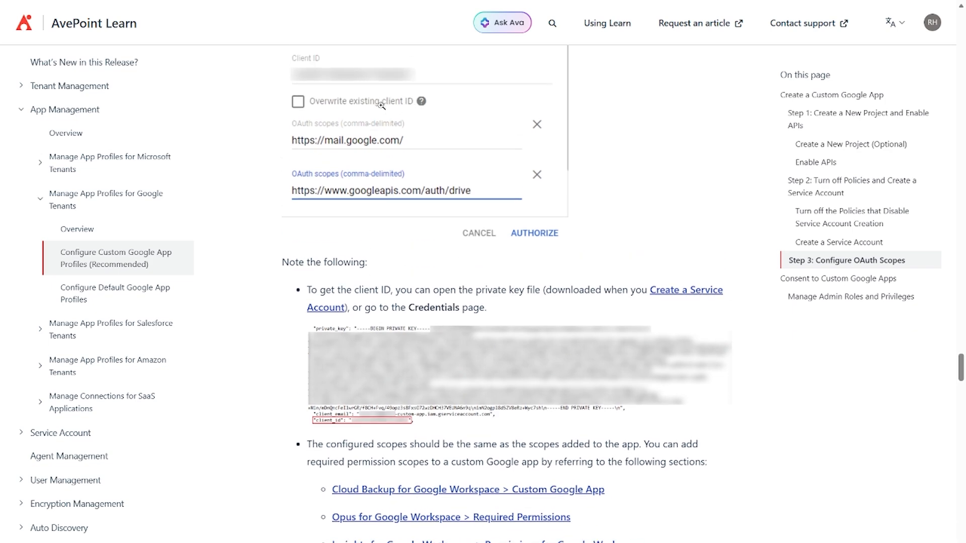
scroll(371, 372, down, 2)
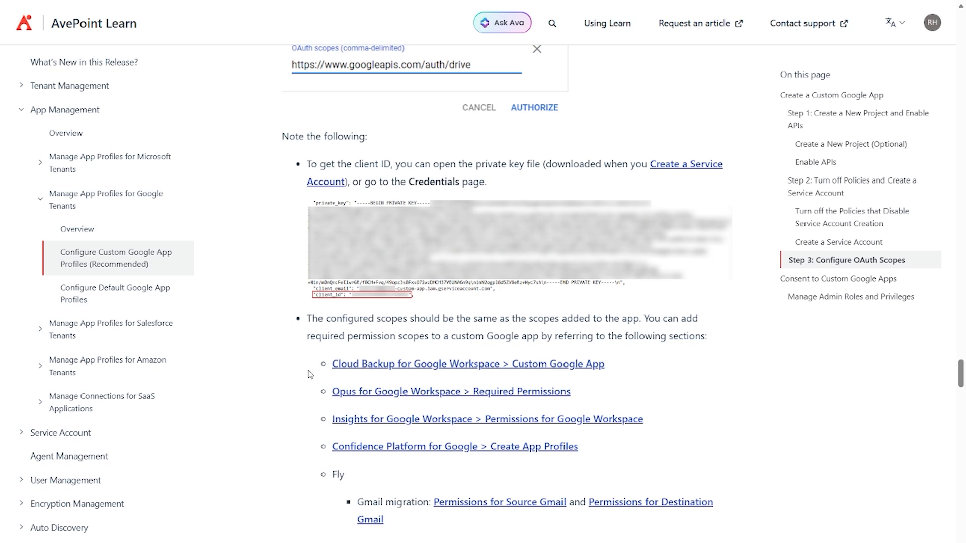
- Open the Cloud Backup for Google Workspace custom app guide and review the OAuth scopes for protecting Google Workspace data
click(368, 363)
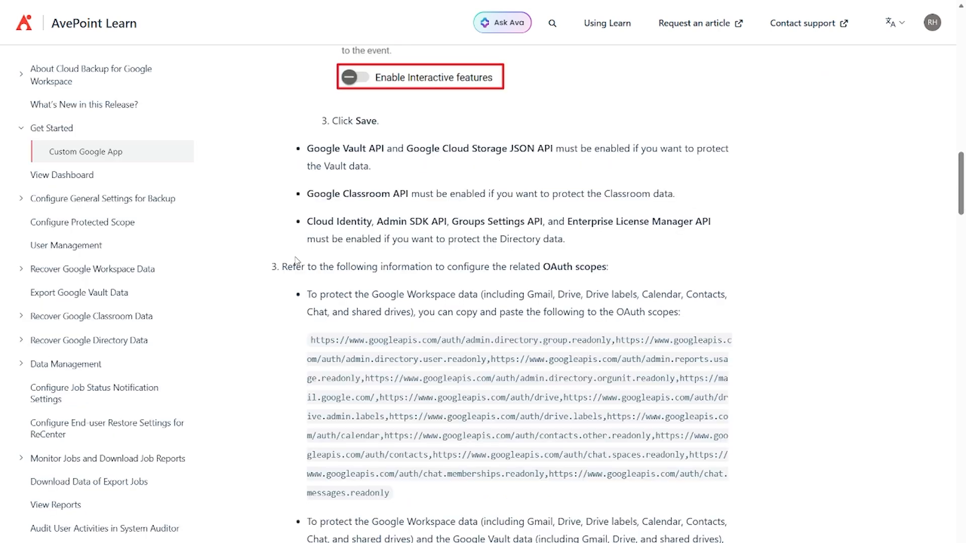
drag(281, 269, 674, 297)
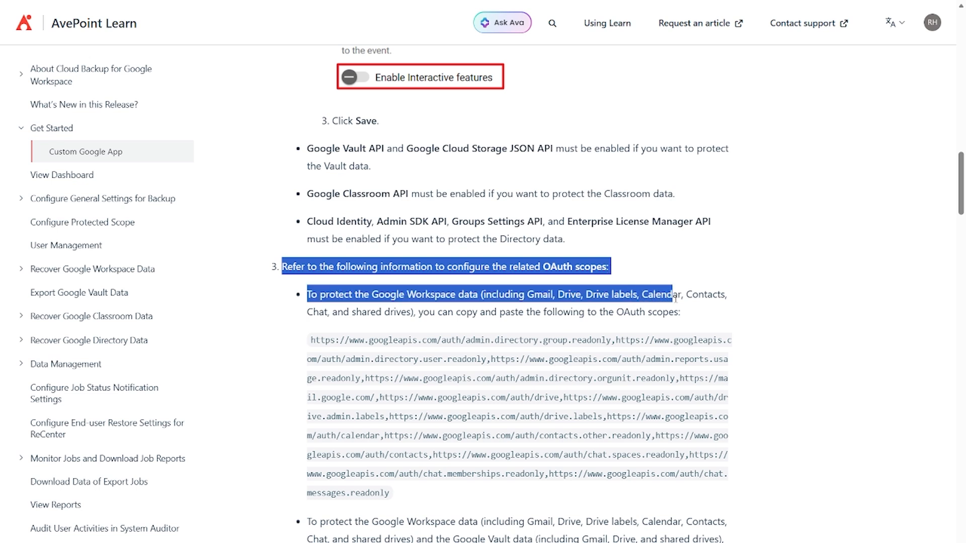
drag(424, 358, 424, 379)
click(360, 352)
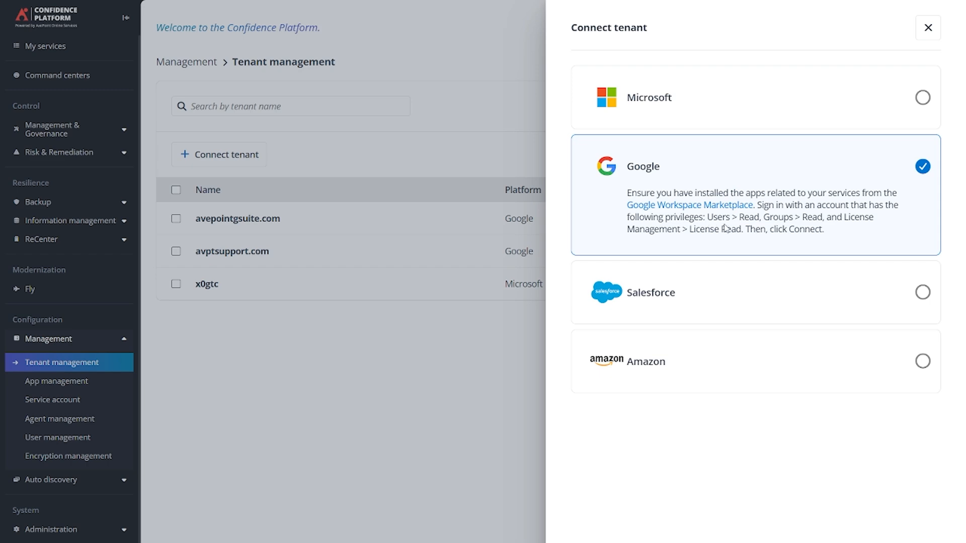
- Switch to the Confidence Platform and start an app profile for tenant avepointgsuite.com with the Cloud Backup for Google Workspace service
click(56, 381)
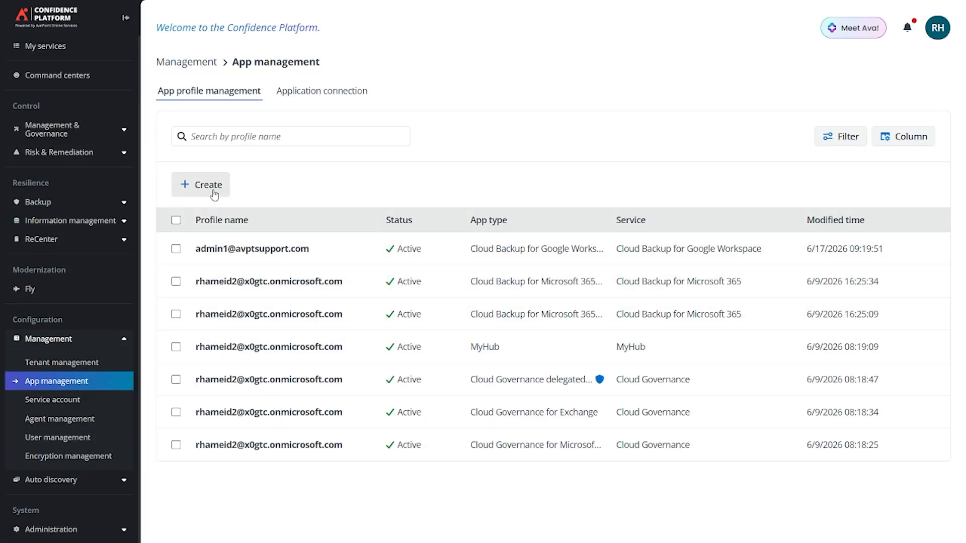
click(208, 186)
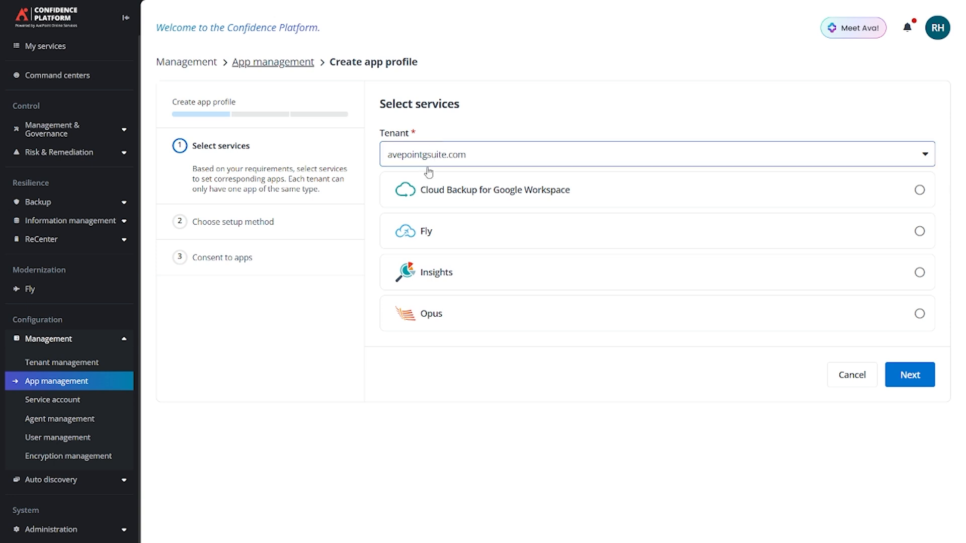
click(524, 192)
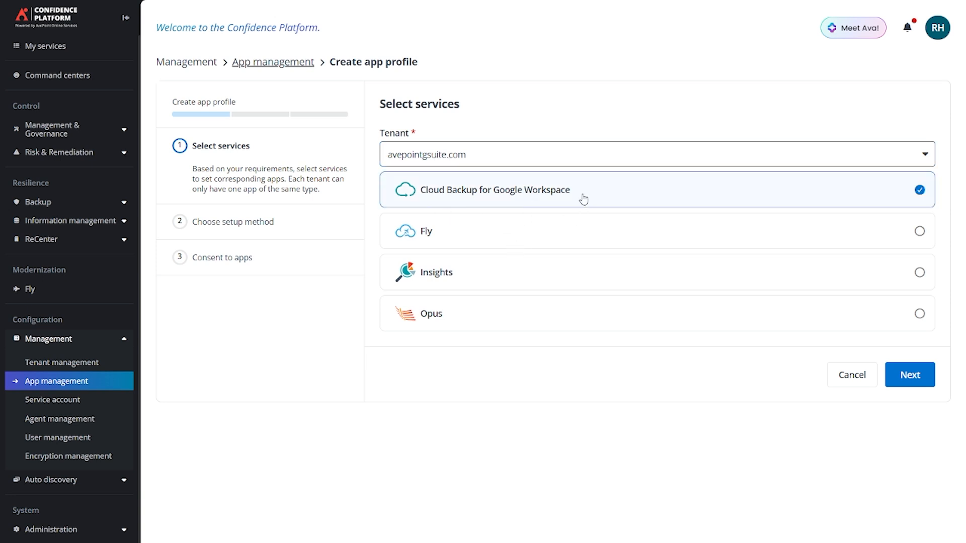
click(910, 383)
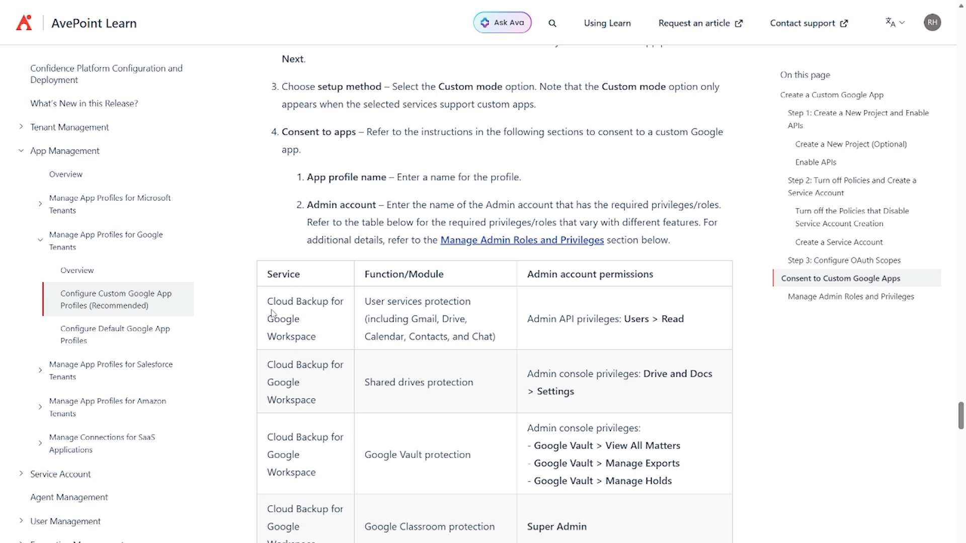
- Review the guide's consent instructions for admin account permissions, the service account email and the required private key prefix and suffix
scroll(272, 313, down, 1)
scroll(277, 297, down, 1)
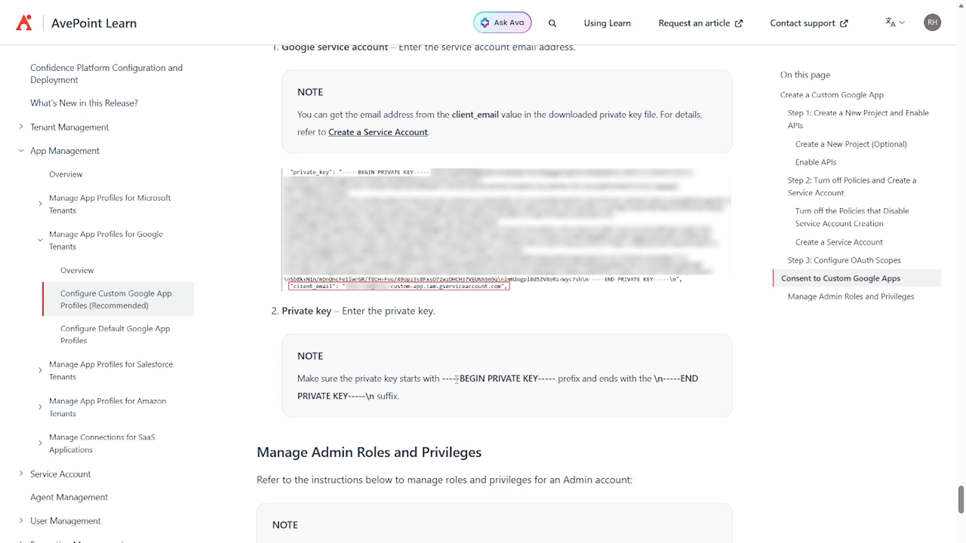
drag(459, 380, 548, 380)
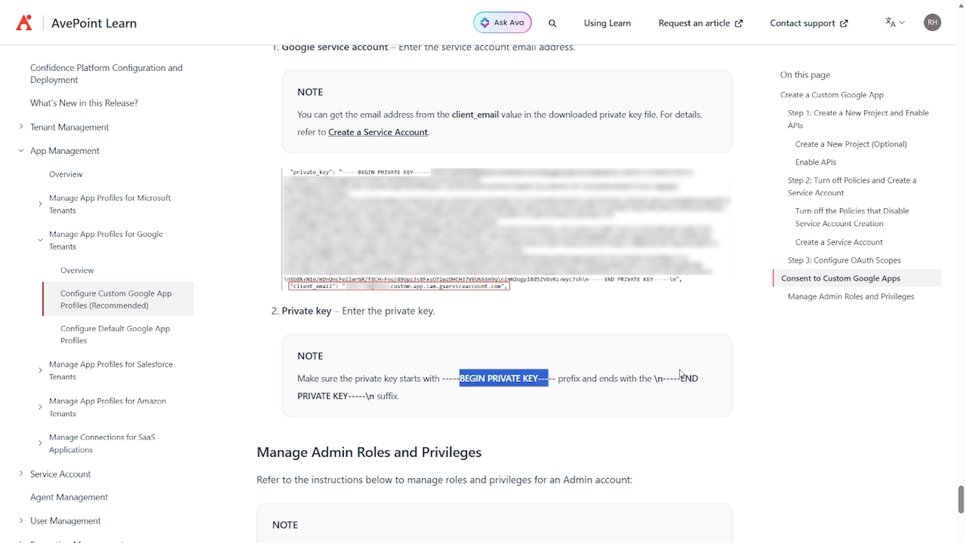
click(587, 426)
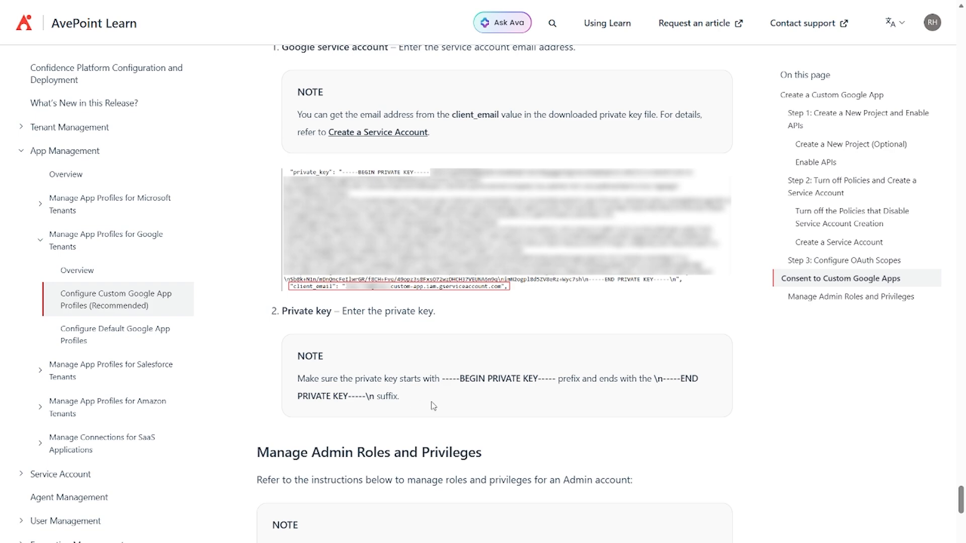